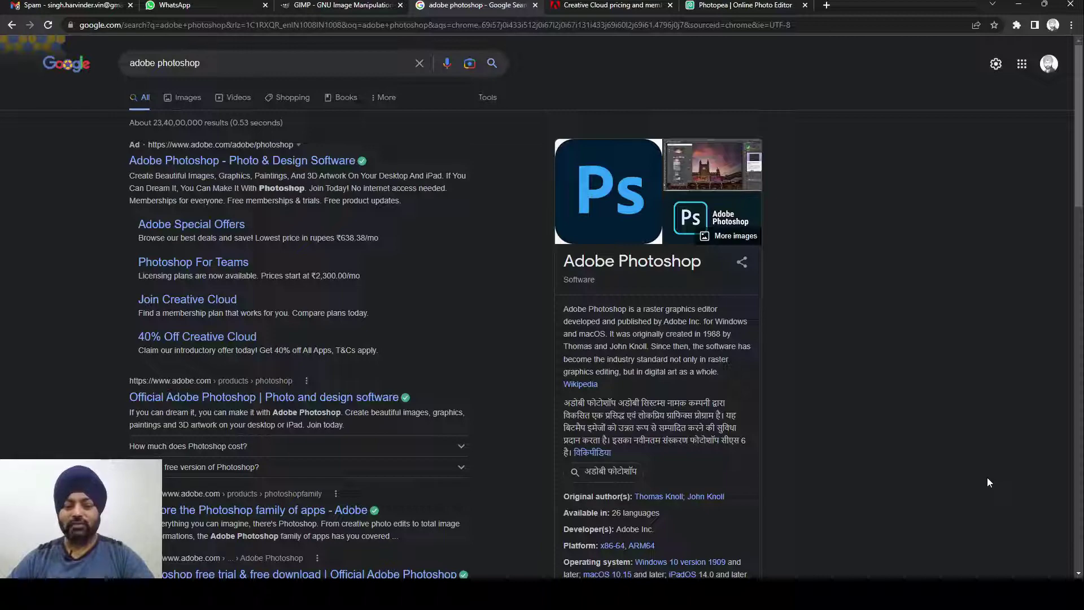
- Switch to the Adobe Creative Cloud pricing page from the Photoshop search results
{"action": "left_click", "coordinate": [606, 8]}
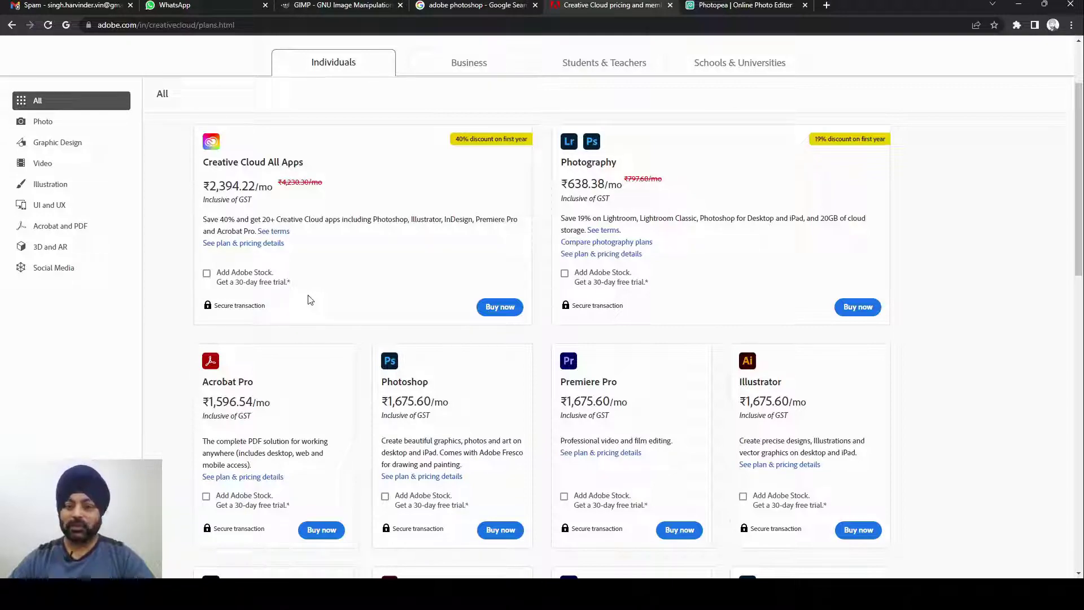
- Switch to the Photopea photo editor tab
{"action": "left_click", "coordinate": [726, 8]}
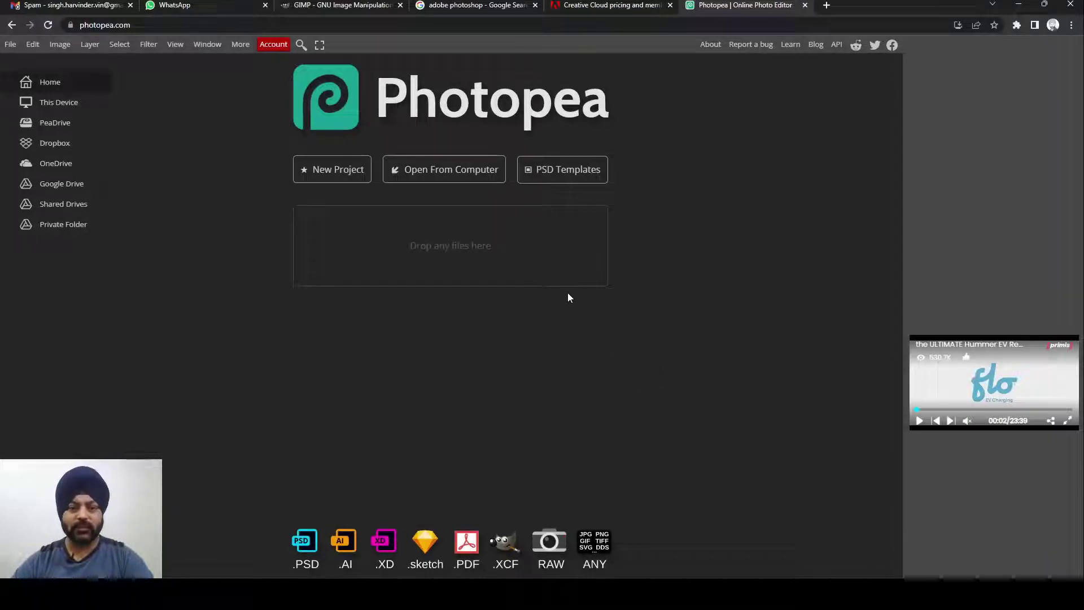
- Load the model fashion photo into Photopea from the computer
{"action": "left_click", "coordinate": [442, 175]}
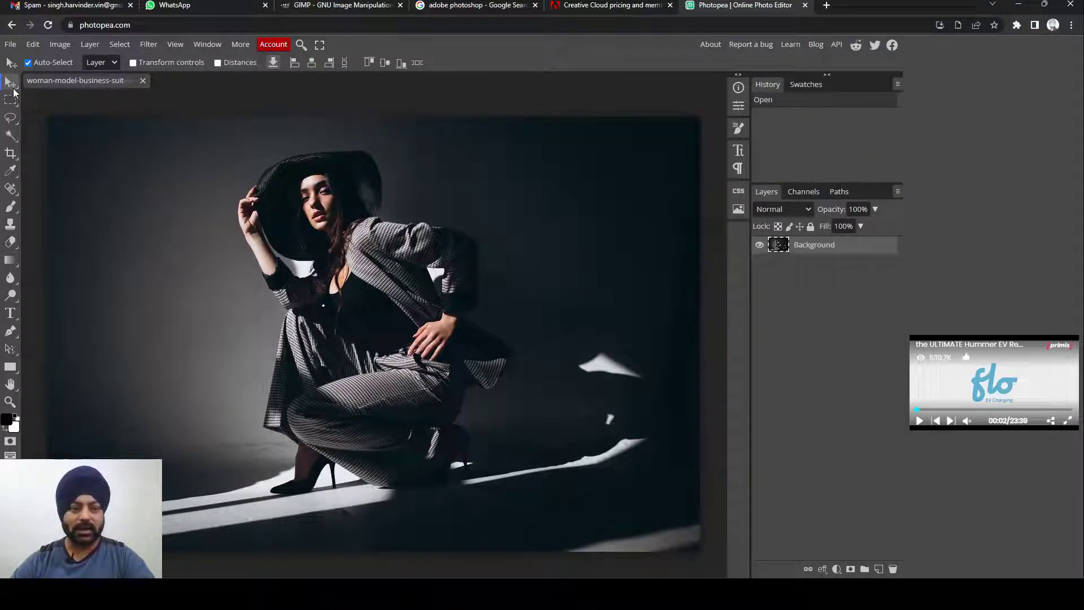
{"action": "left_click", "coordinate": [14, 119]}
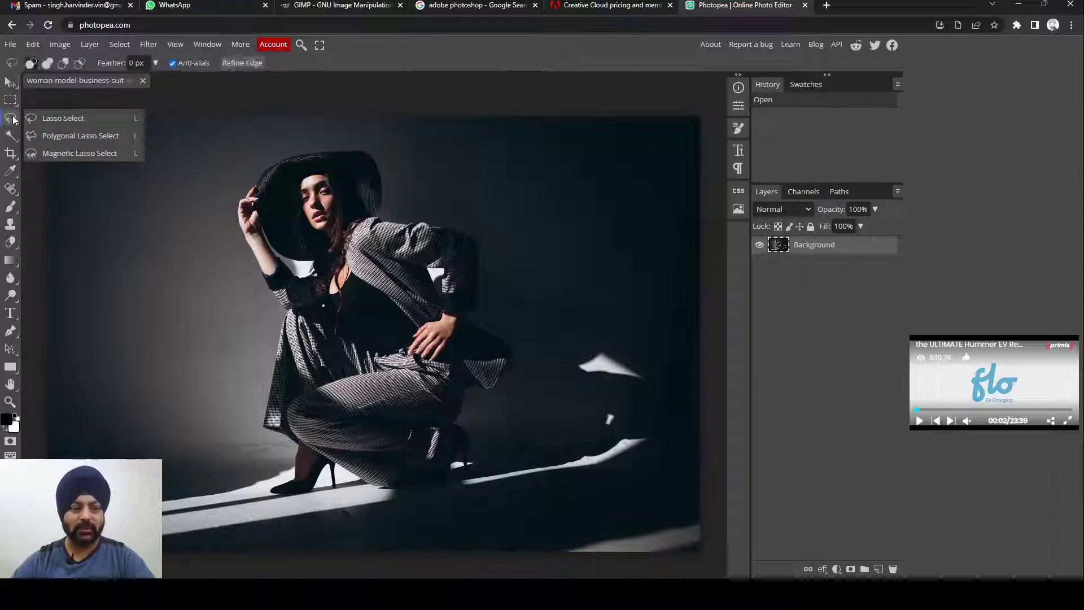
{"action": "left_click", "coordinate": [14, 136]}
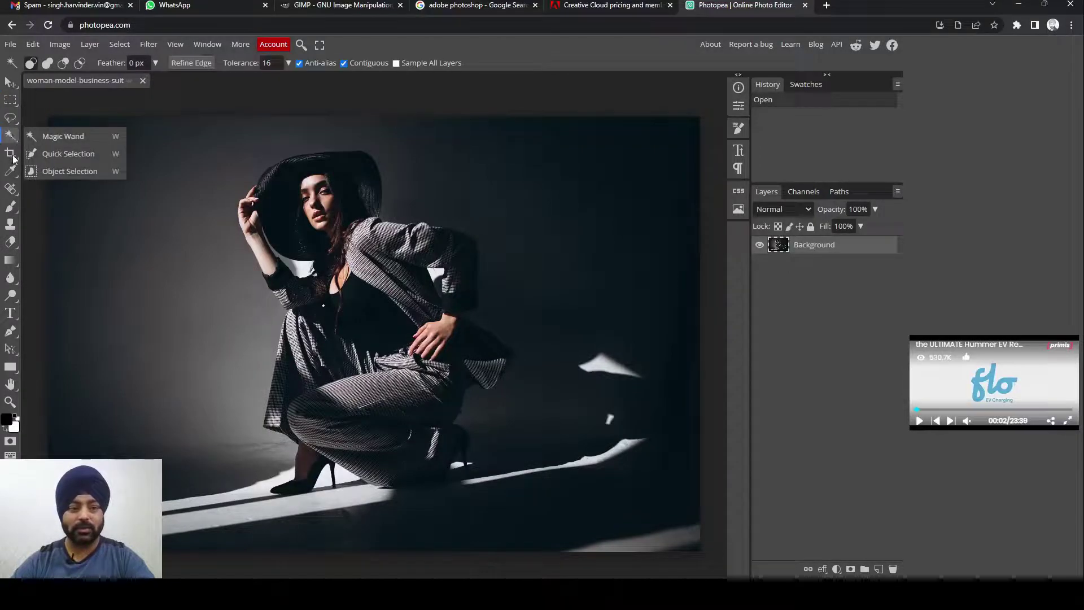
{"action": "left_click", "coordinate": [11, 155]}
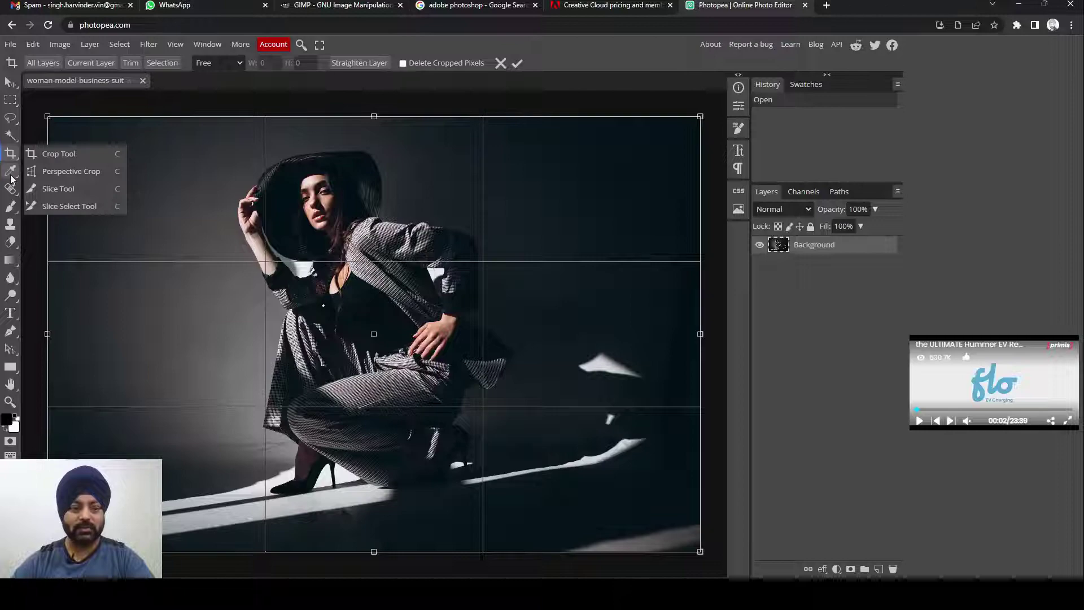
{"action": "left_click", "coordinate": [13, 175]}
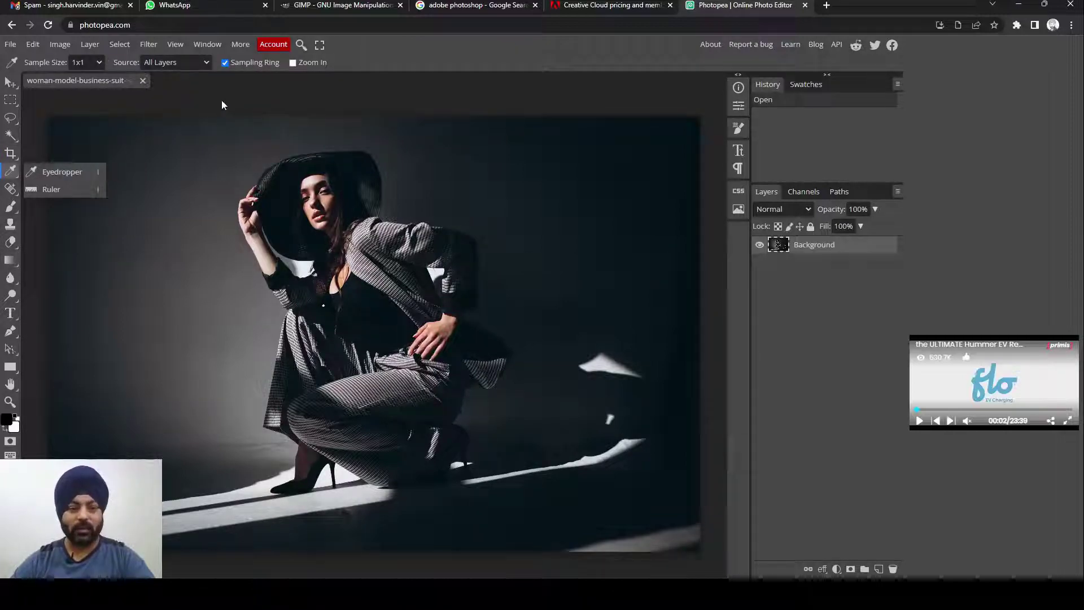
{"action": "left_click", "coordinate": [59, 45]}
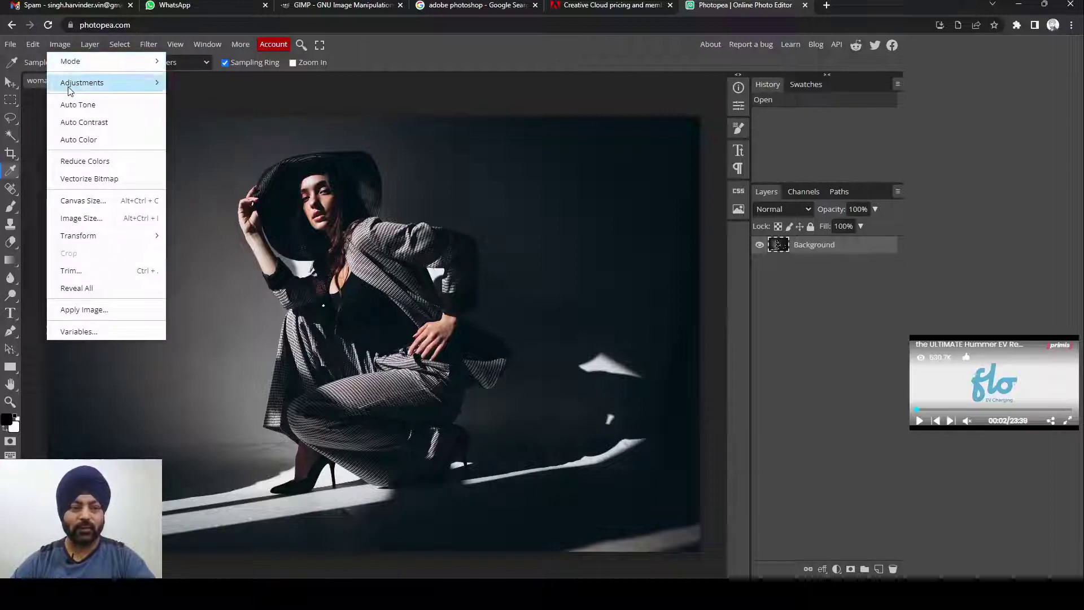
{"action": "mouse_move", "coordinate": [82, 82]}
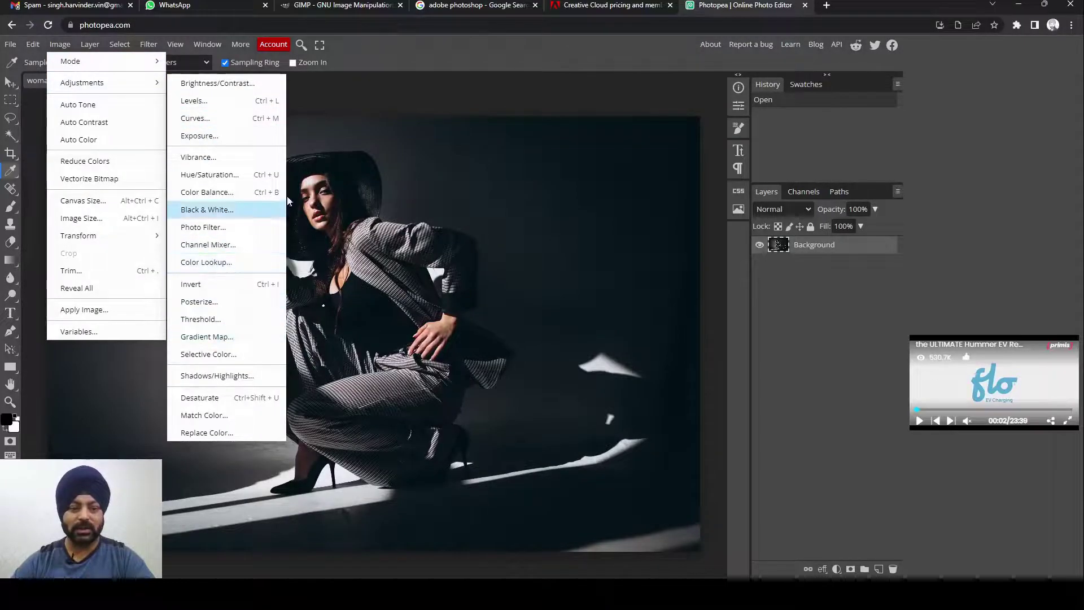
{"action": "left_click", "coordinate": [346, 101]}
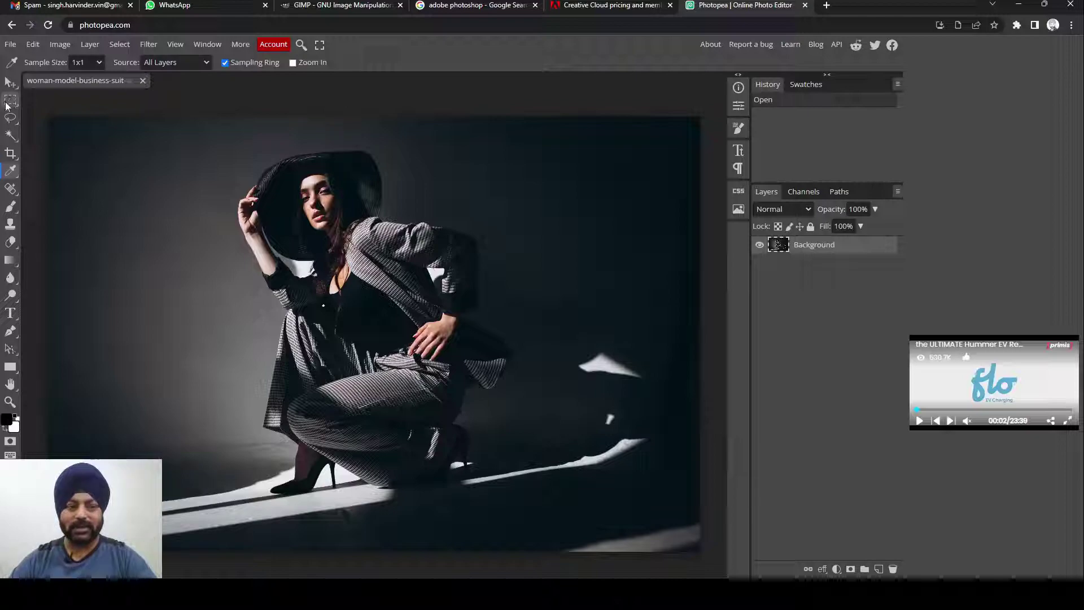
- Browse the toolbar's tool groups and pick the Patch Tool from the healing group
{"action": "right_click", "coordinate": [12, 153]}
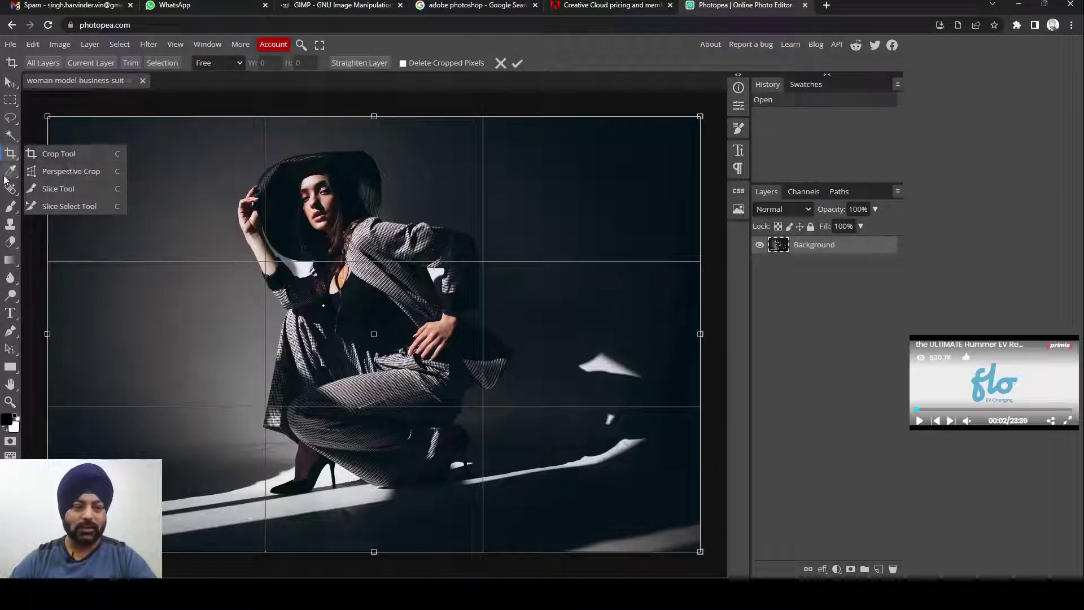
{"action": "right_click", "coordinate": [11, 171]}
{"action": "left_click", "coordinate": [31, 172]}
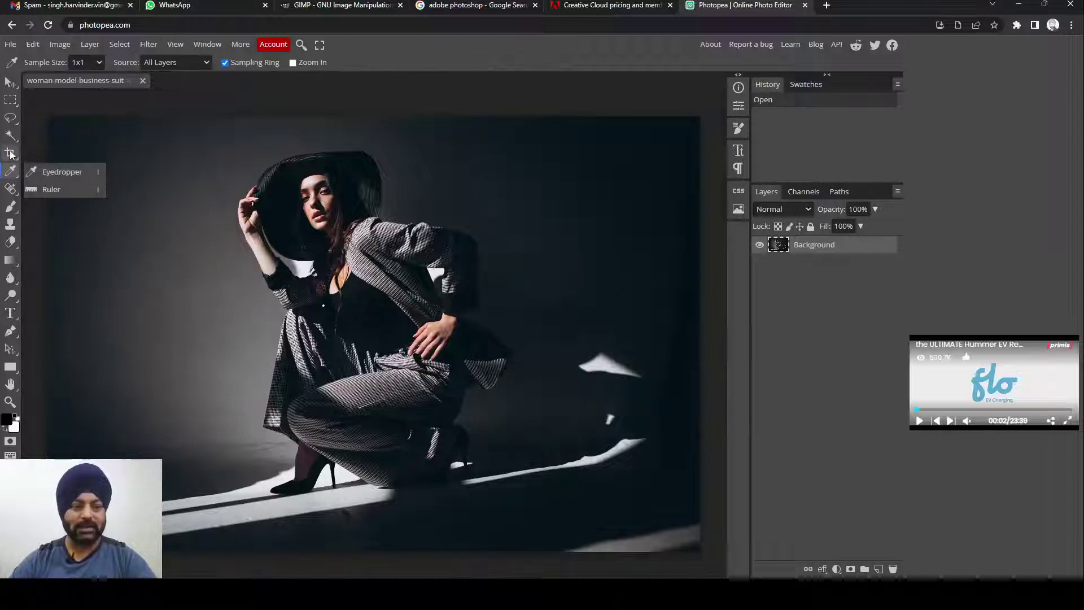
{"action": "right_click", "coordinate": [11, 136]}
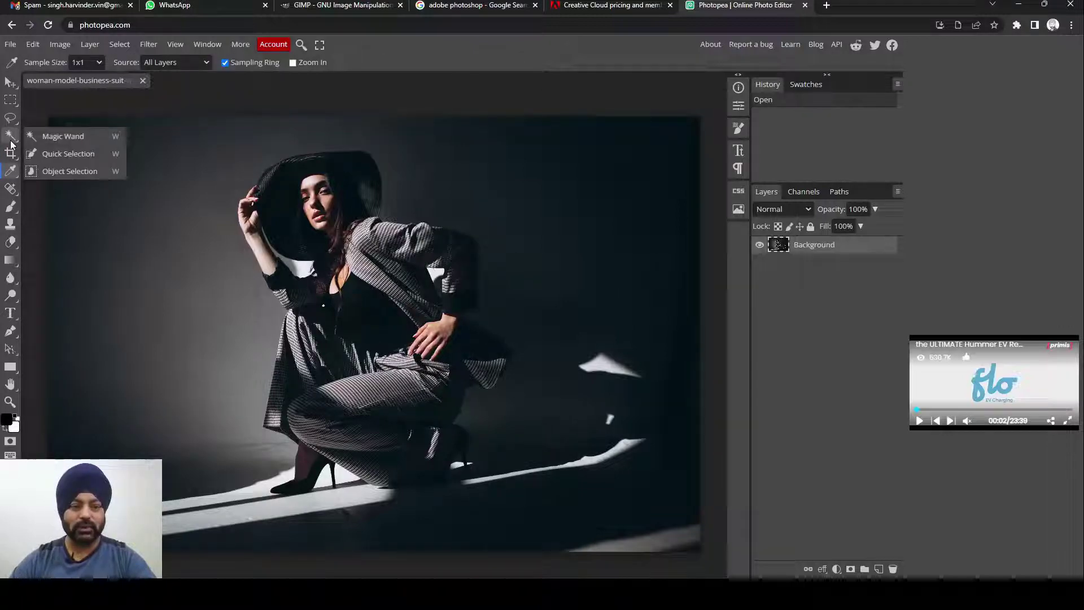
{"action": "right_click", "coordinate": [11, 173]}
{"action": "right_click", "coordinate": [11, 189]}
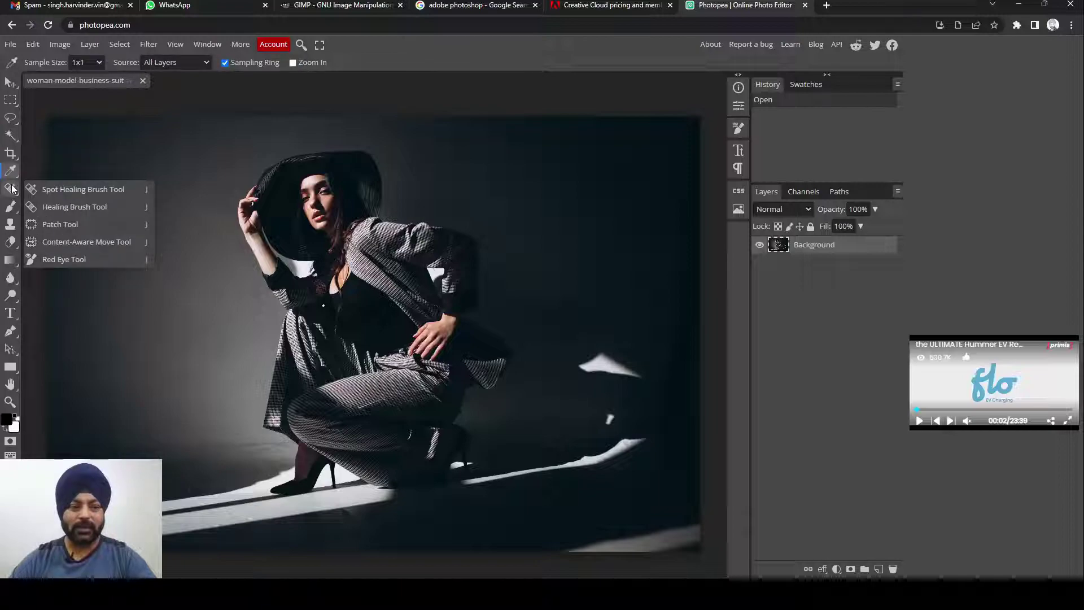
{"action": "left_click", "coordinate": [51, 225]}
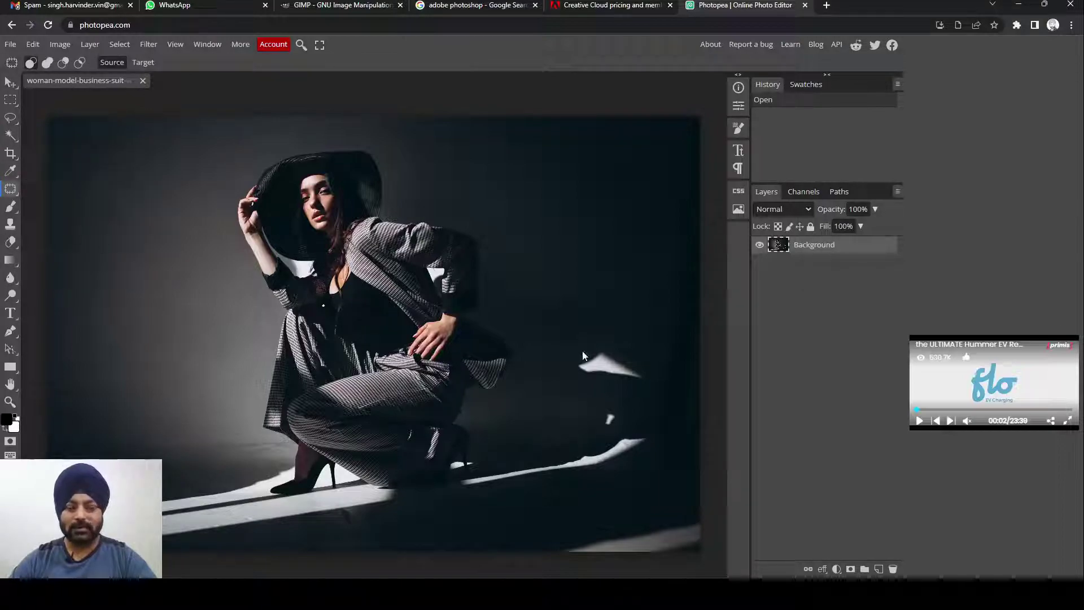
- Patch the light floor spots right of the model with dark shadow texture, then deselect
{"action": "left_click_drag", "start_coordinate": [558, 364], "coordinate": [640, 403]}
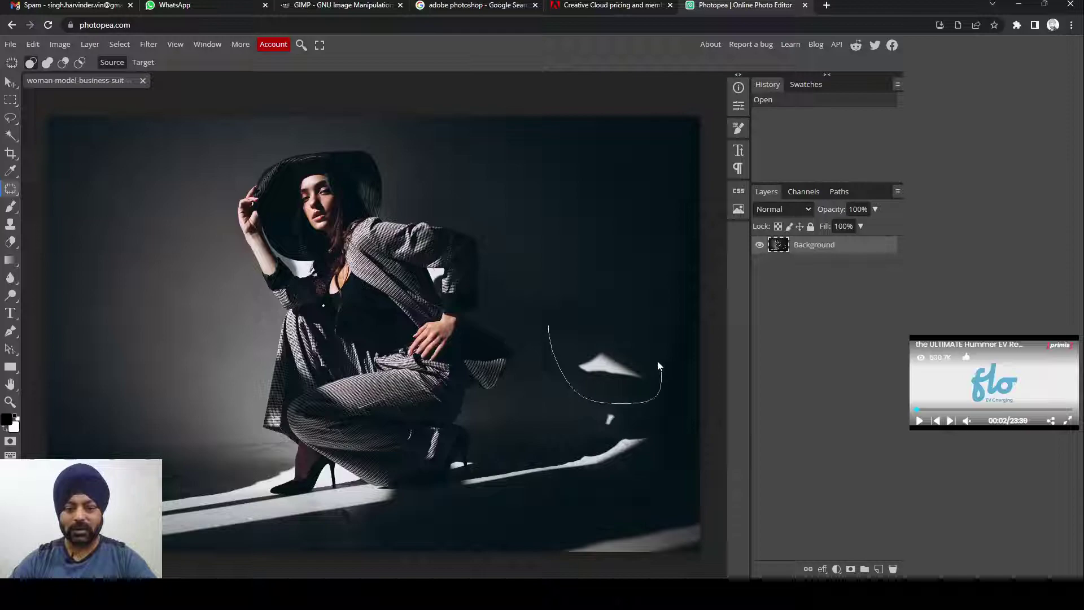
{"action": "left_click_drag", "start_coordinate": [659, 366], "coordinate": [579, 335]}
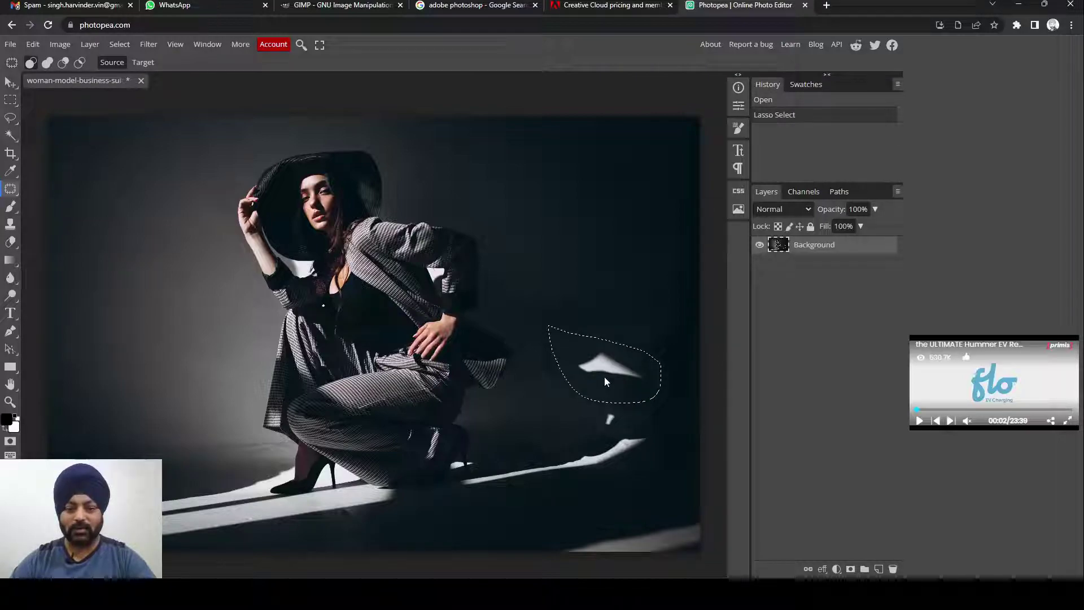
{"action": "left_click_drag", "start_coordinate": [604, 377], "coordinate": [596, 291]}
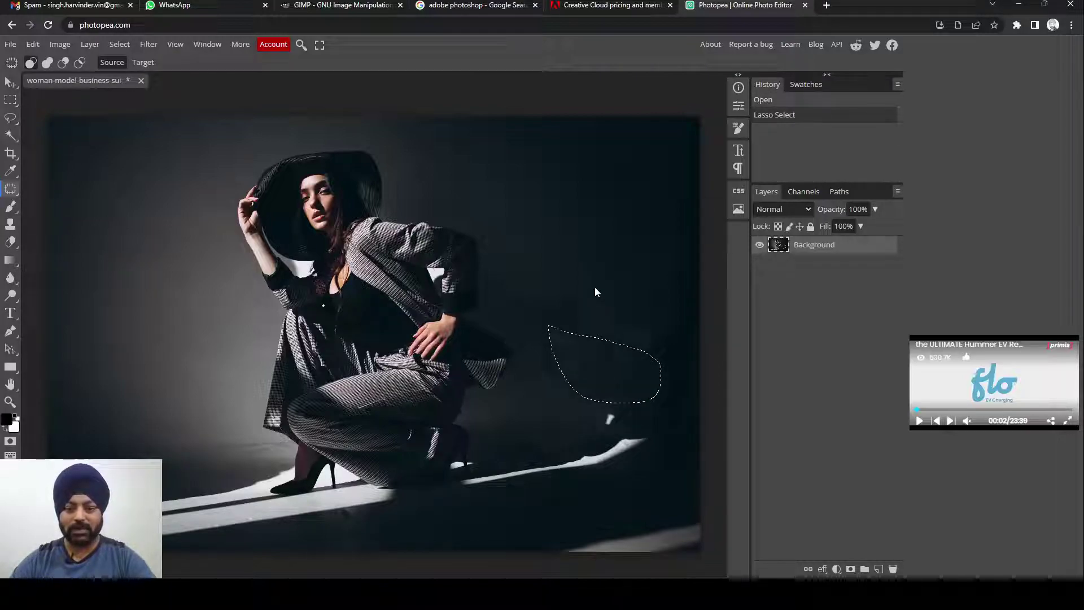
{"action": "key", "text": "ctrl+d"}
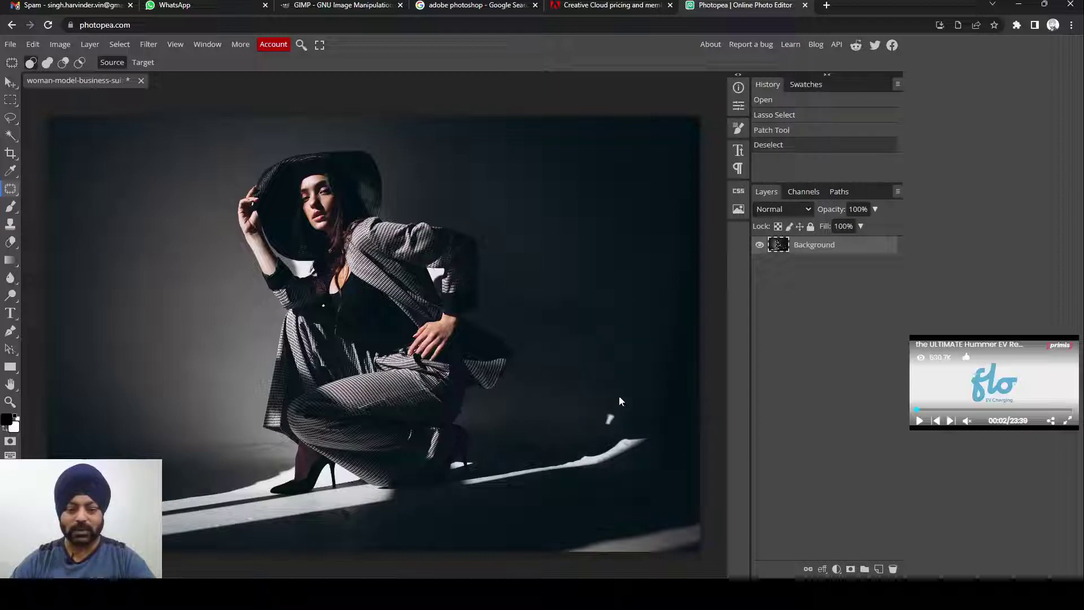
{"action": "left_click_drag", "start_coordinate": [626, 420], "coordinate": [627, 415]}
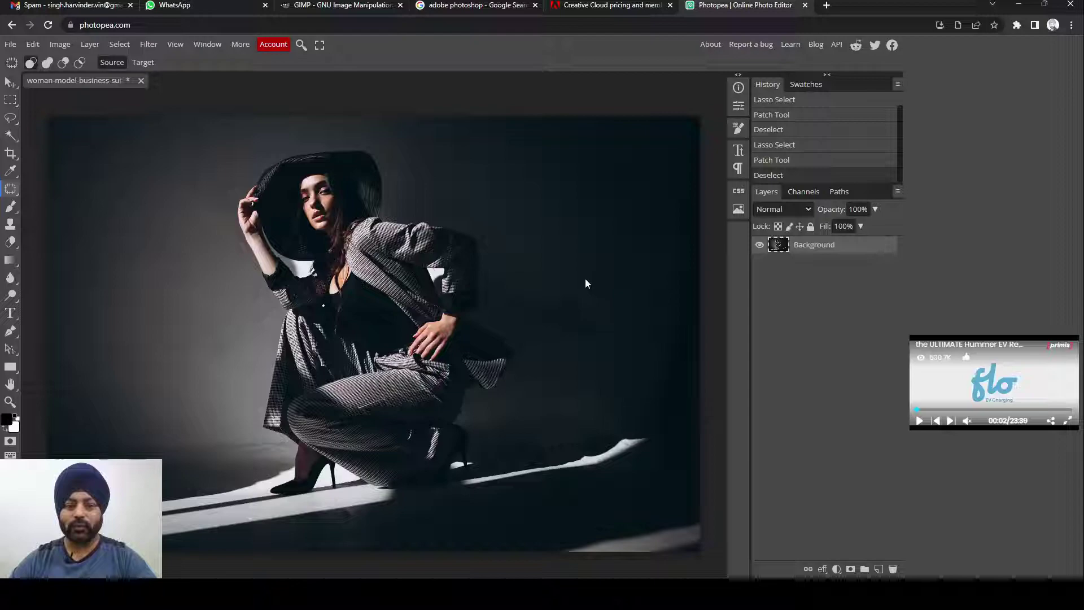
{"action": "left_click", "coordinate": [315, 6]}
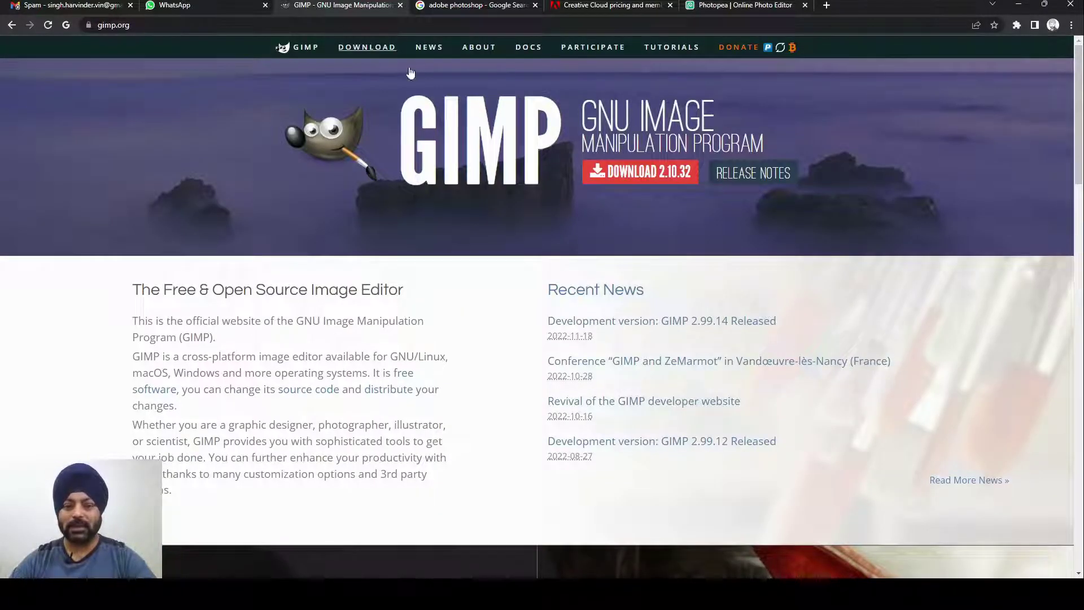